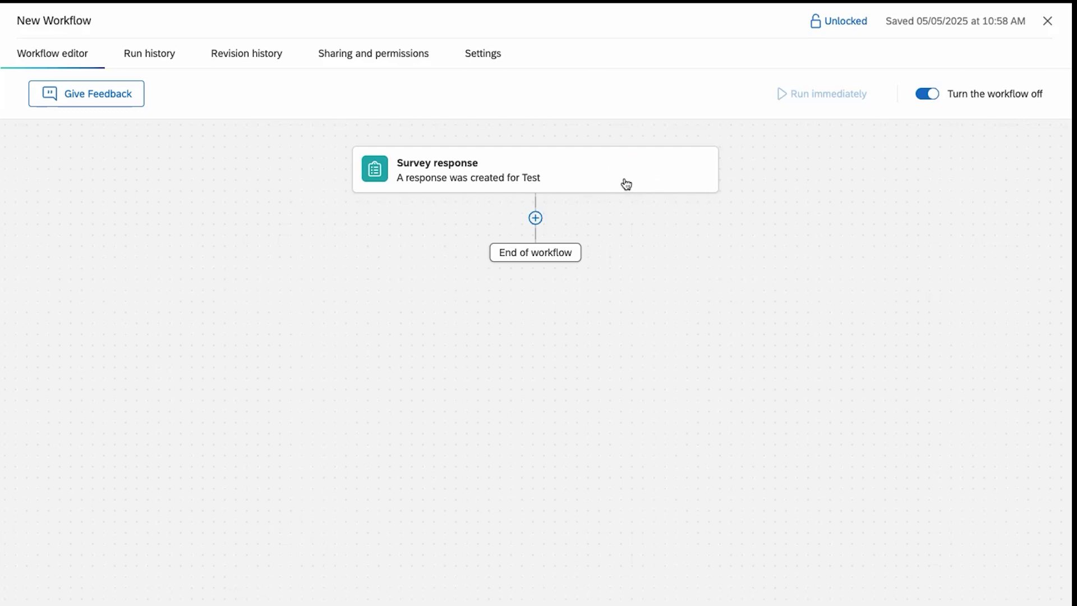
Add a GPT task on the GPT_Demo account using the 'Compose a reply to customer feedback' template.
{"action": "left_click", "coordinate": [535, 221]}
{"action": "left_click", "coordinate": [566, 250]}
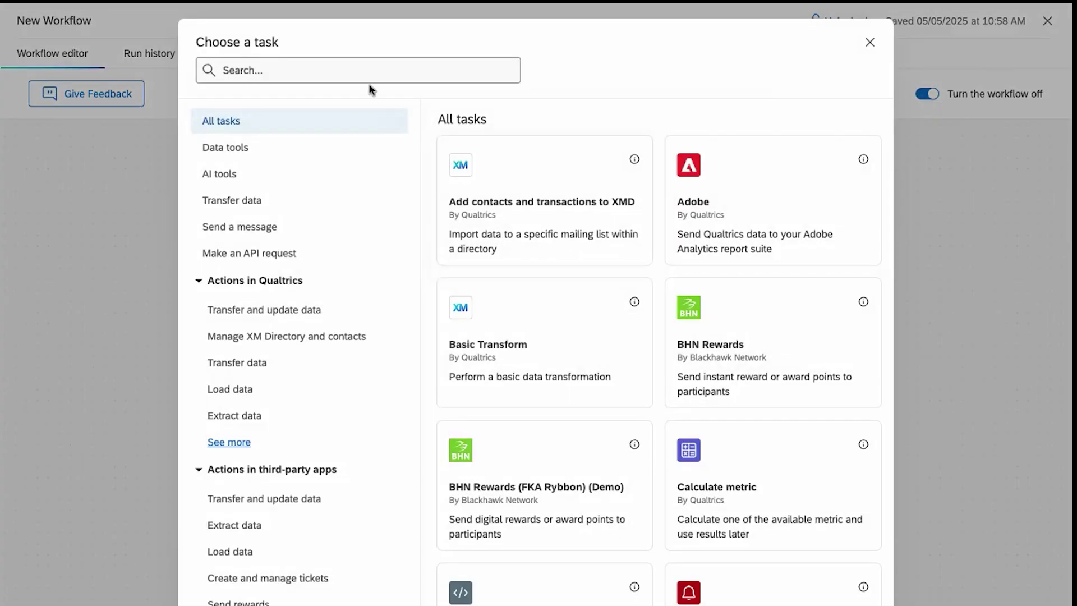
{"action": "left_click", "coordinate": [343, 70]}
{"action": "type", "text": "GPT"}
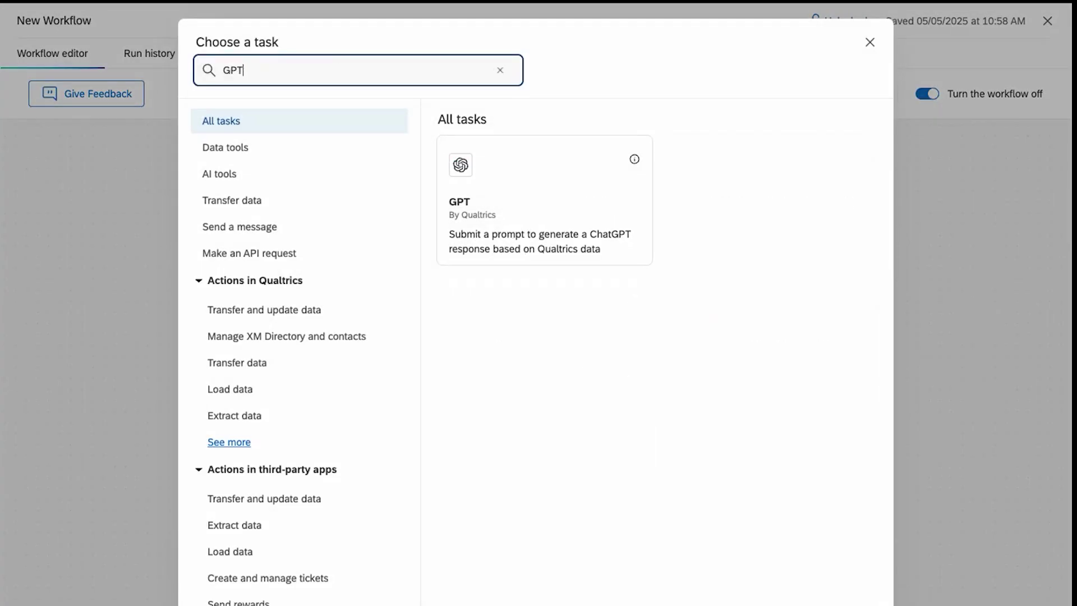
{"action": "left_click", "coordinate": [553, 197]}
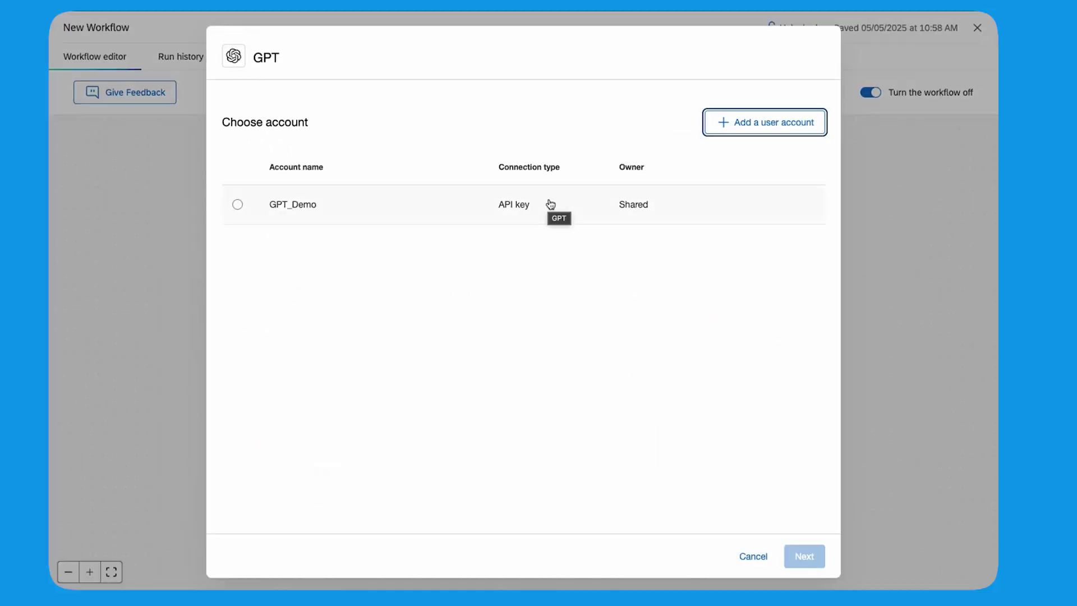
{"action": "left_click", "coordinate": [238, 204]}
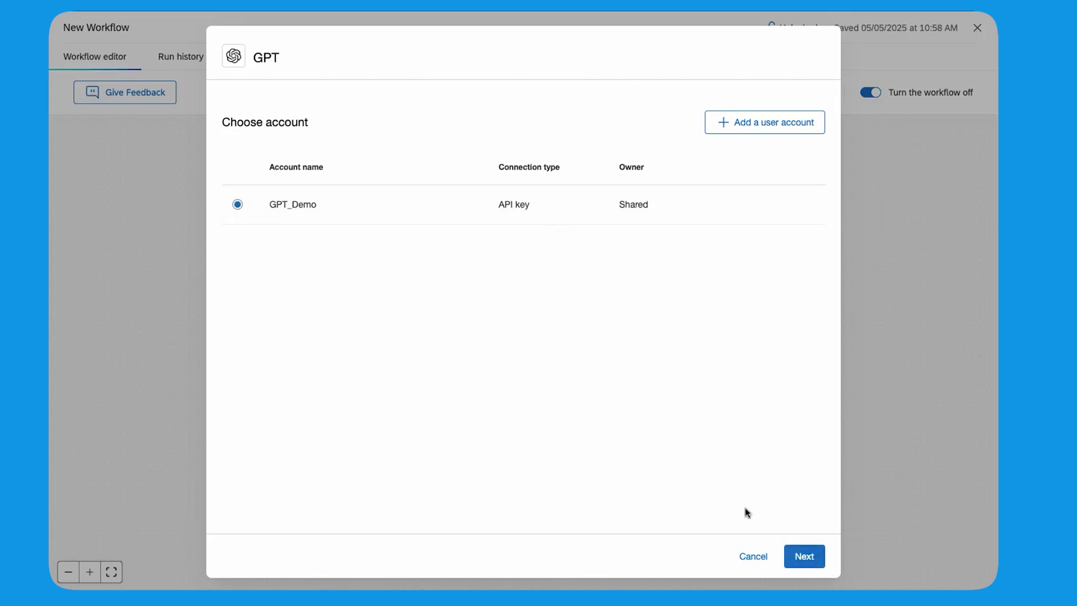
{"action": "left_click", "coordinate": [805, 556]}
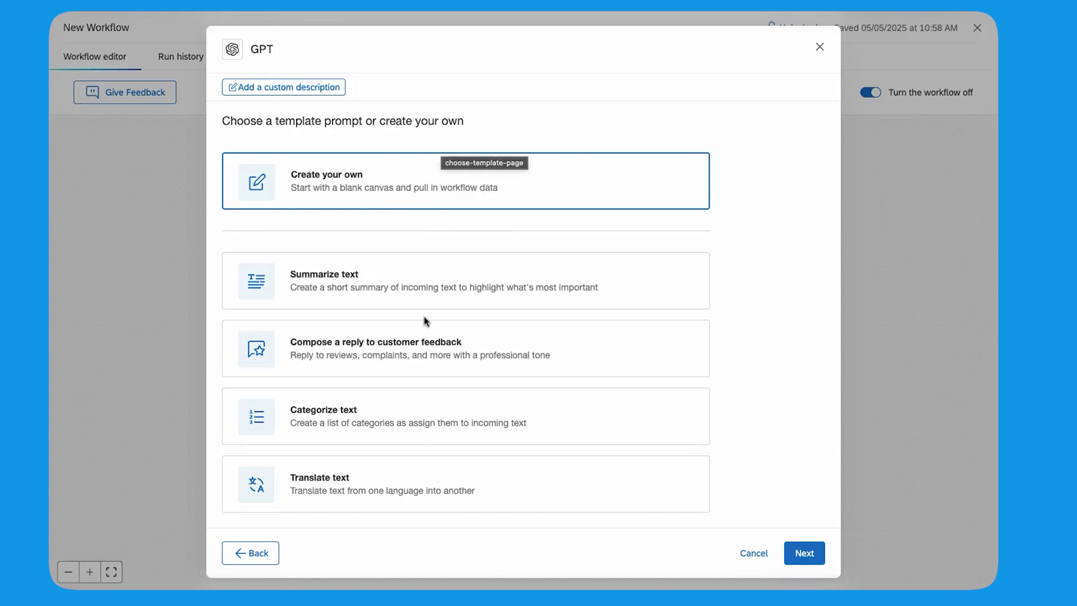
{"action": "left_click", "coordinate": [400, 358]}
{"action": "left_click", "coordinate": [806, 553]}
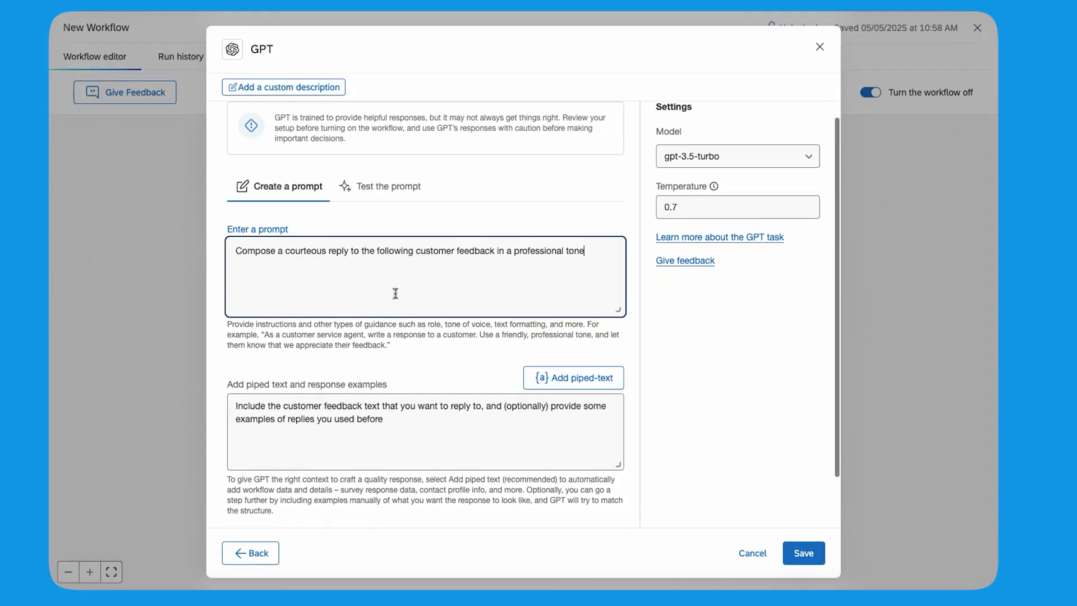
{"action": "scroll", "coordinate": [395, 288], "scroll_direction": "down", "scroll_amount": 2}
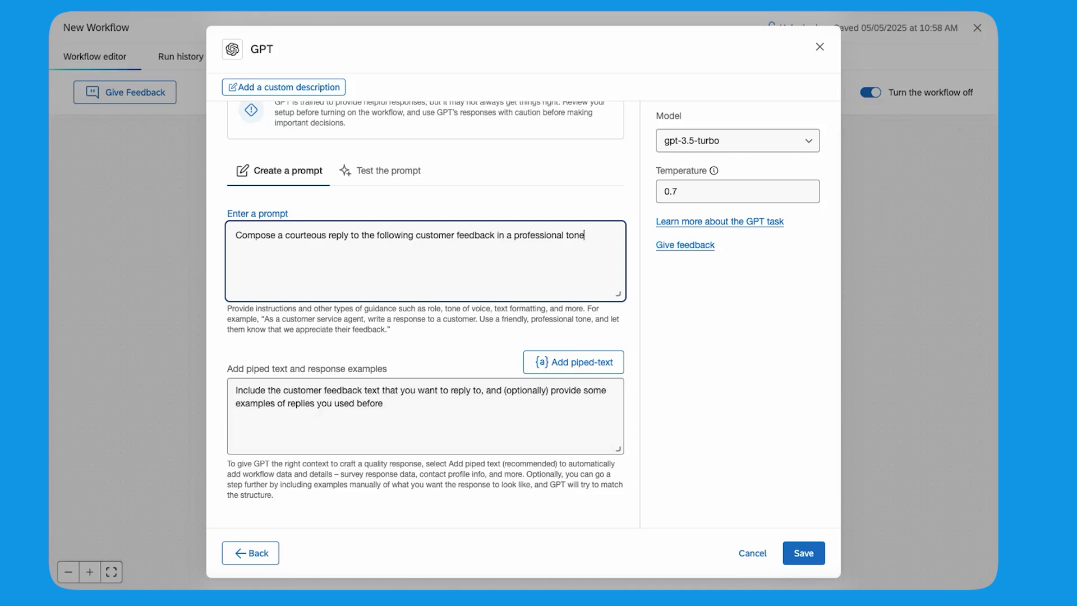
Replace the GPT examples with the piped NPS response, reason and a CX Manager-signed reply.
{"action": "left_click", "coordinate": [420, 480]}
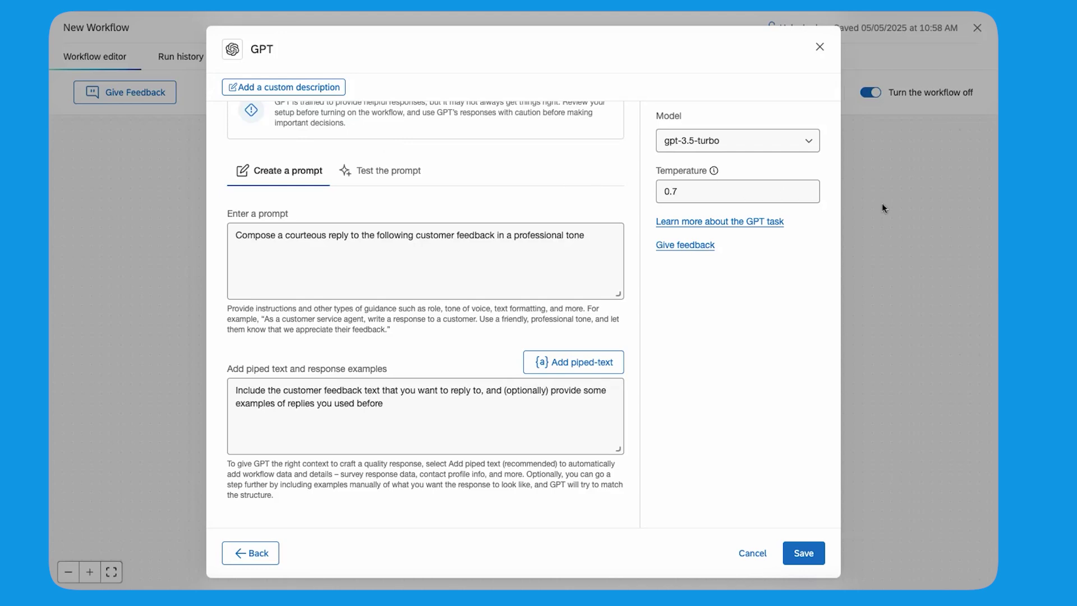
{"action": "left_click", "coordinate": [589, 254]}
{"action": "left_click", "coordinate": [421, 412]}
{"action": "key", "text": "ctrl+a"}
{"action": "type", "text": "NPS response: ${q://QID1/ChoiceGroup/SelectedChoices} Reason: ${q://QID2/ChoiceTextEntryValue}  Thank you for sharing your feedback. We are sorry to hear about the issues you had with the service. We will notify the appropriate individuals accordingly.  We appreciate your business and hope to be able to serve you again. CX Manager, Company ABC"}
{"action": "scroll", "coordinate": [360, 386], "scroll_direction": "up", "scroll_amount": 1}
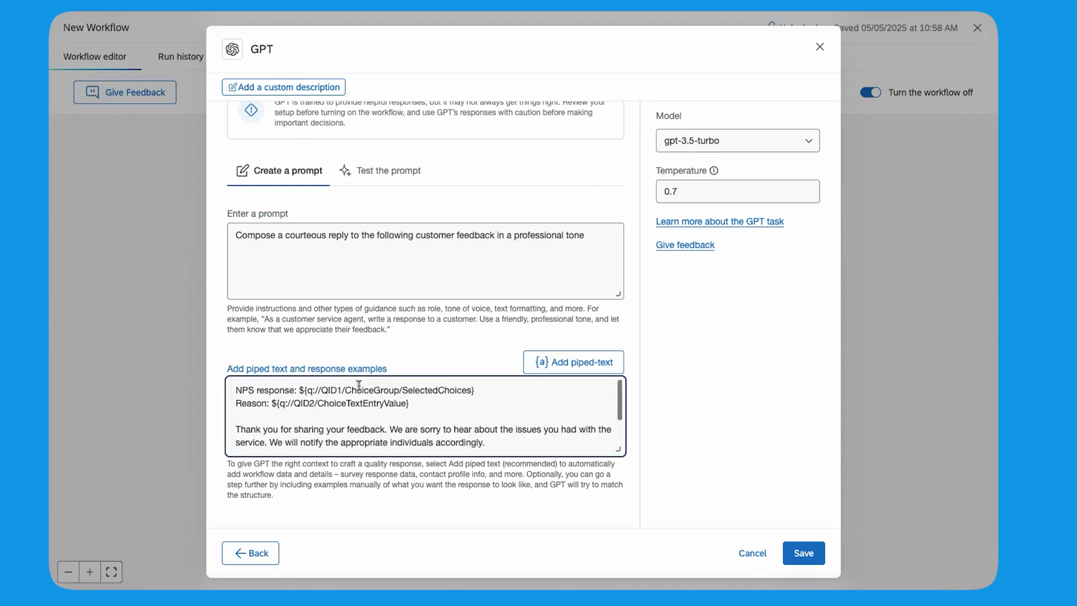
{"action": "left_click_drag", "start_coordinate": [236, 389], "coordinate": [455, 438]}
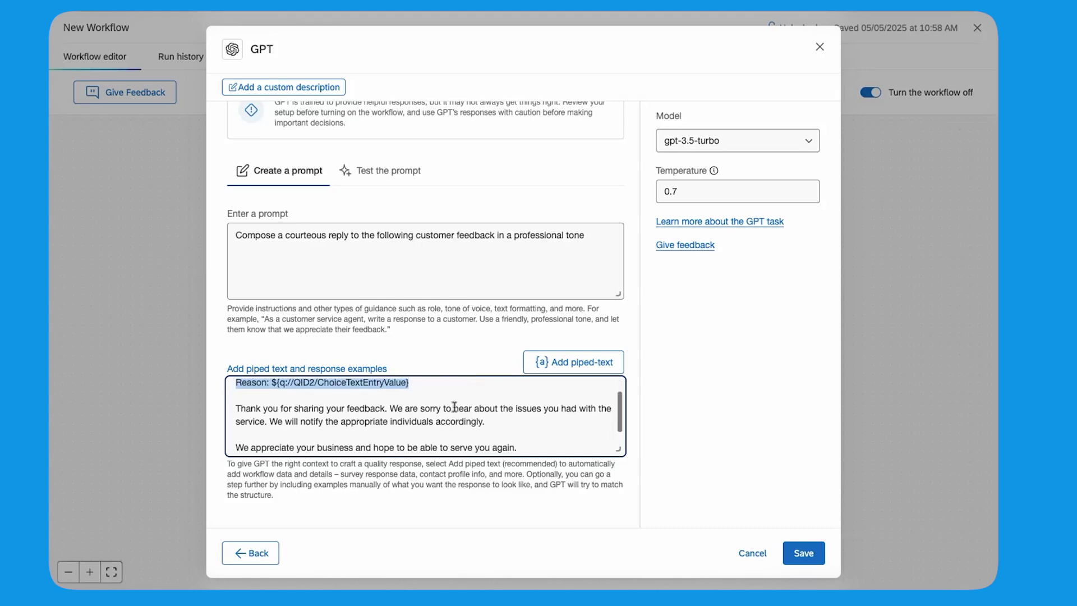
{"action": "scroll", "coordinate": [505, 412], "scroll_direction": "down", "scroll_amount": 1}
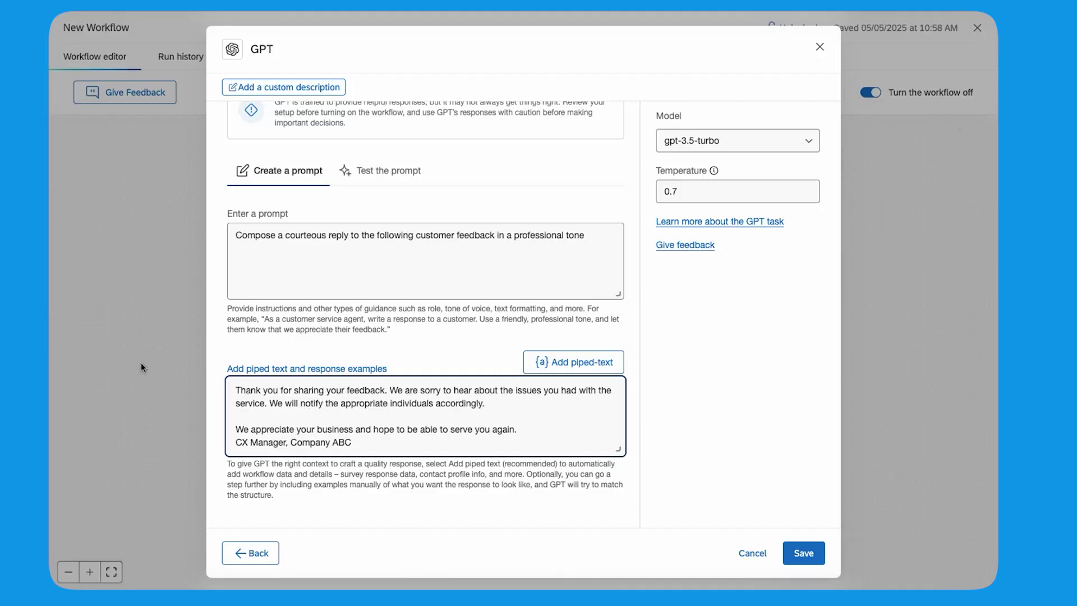
{"action": "left_click", "coordinate": [724, 379]}
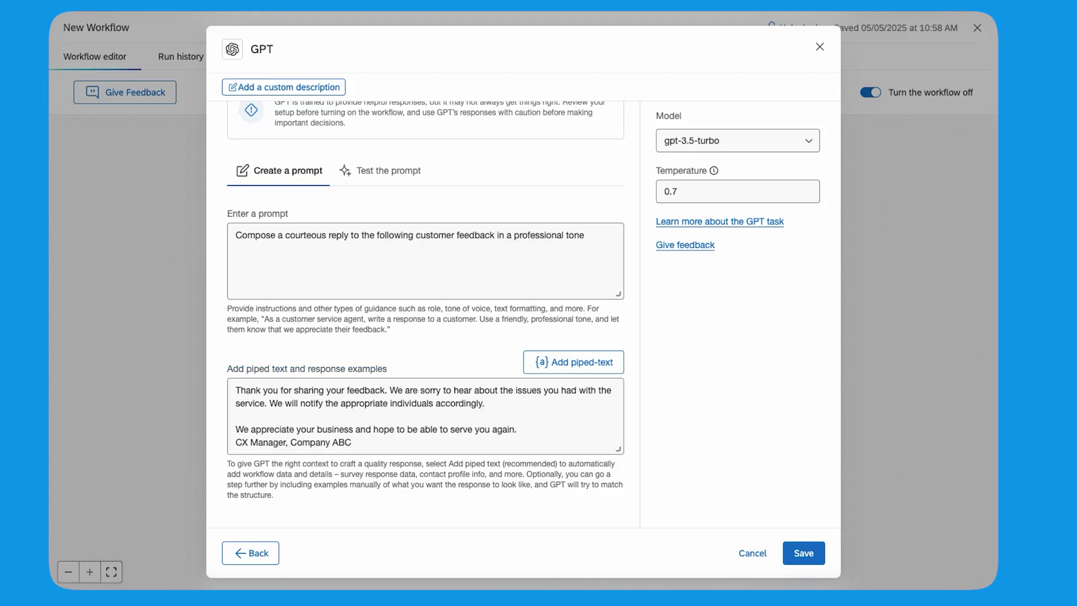
{"action": "key", "text": "Tab"}
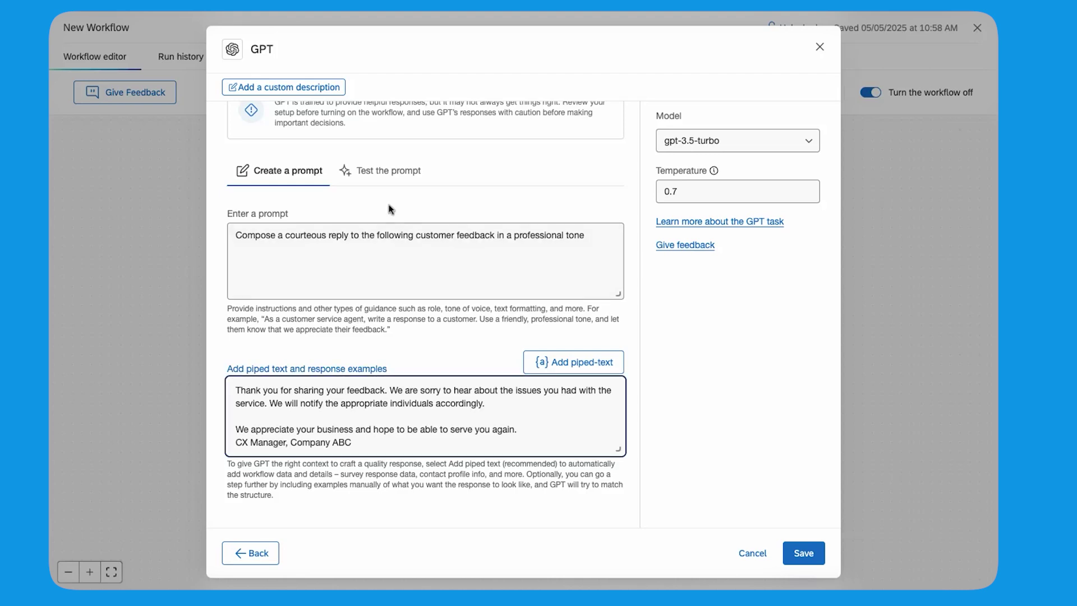
{"action": "left_click", "coordinate": [396, 170]}
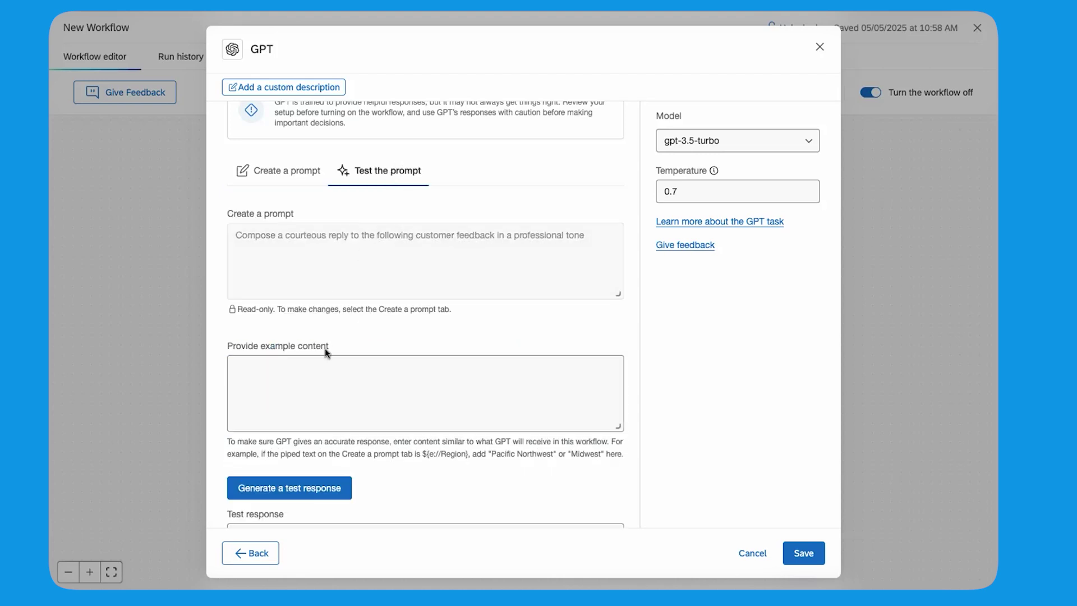
Generate a test reply for 'the food was great, but the waiter was rude' and save the task.
{"action": "left_click", "coordinate": [322, 378]}
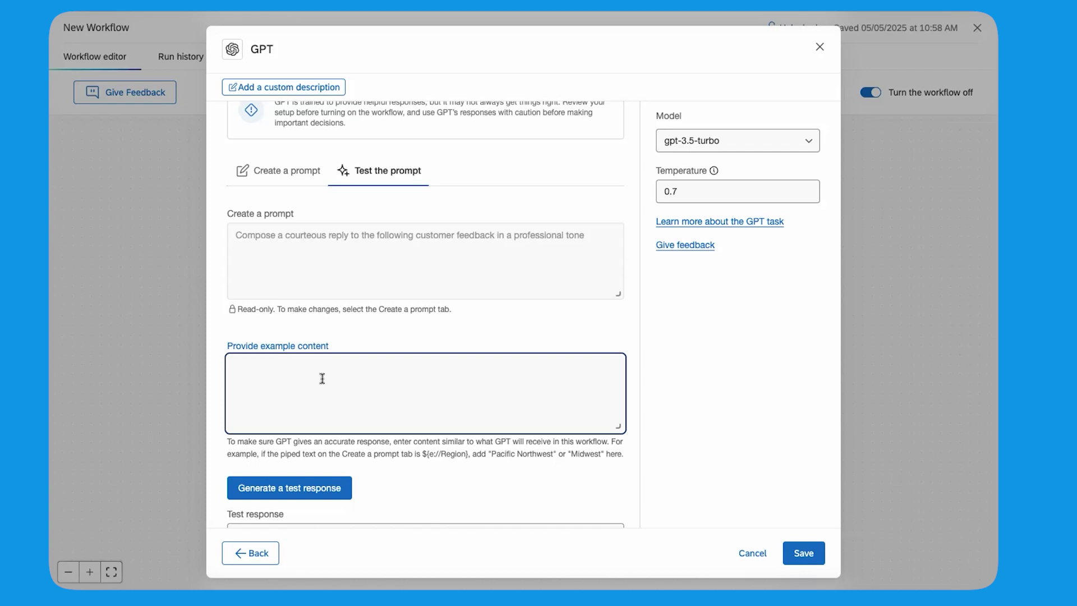
{"action": "type", "text": "the fo"}
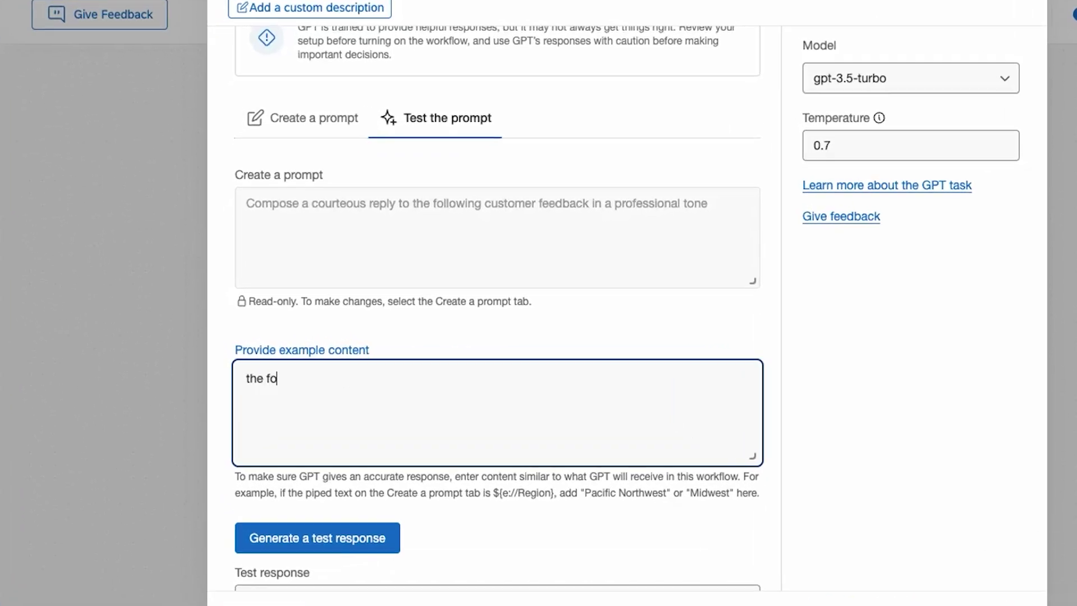
{"action": "type", "text": "od was great, but the waiter"}
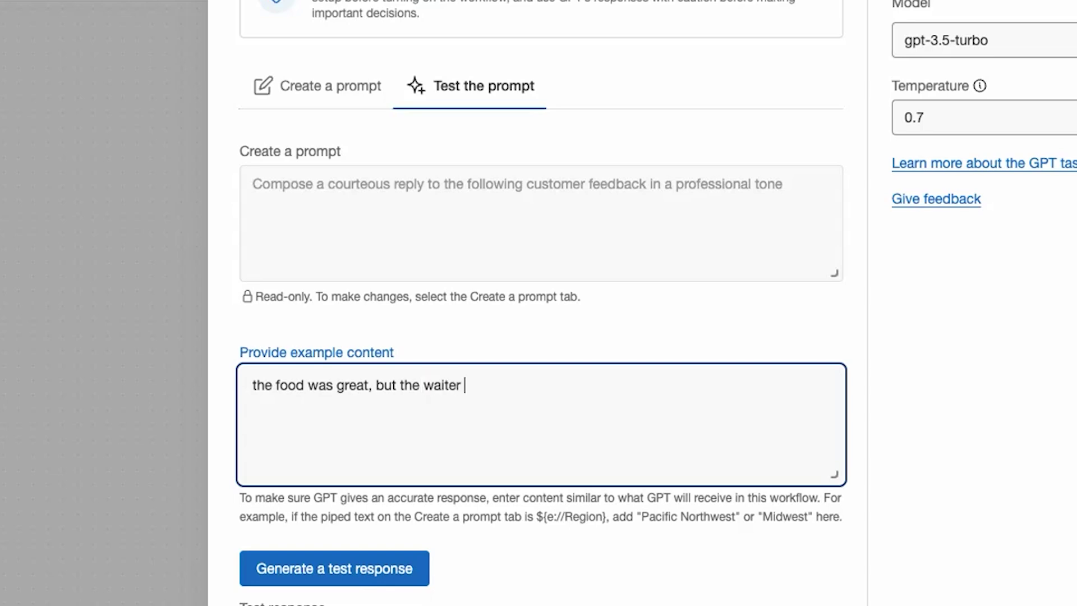
{"action": "type", "text": " was rude"}
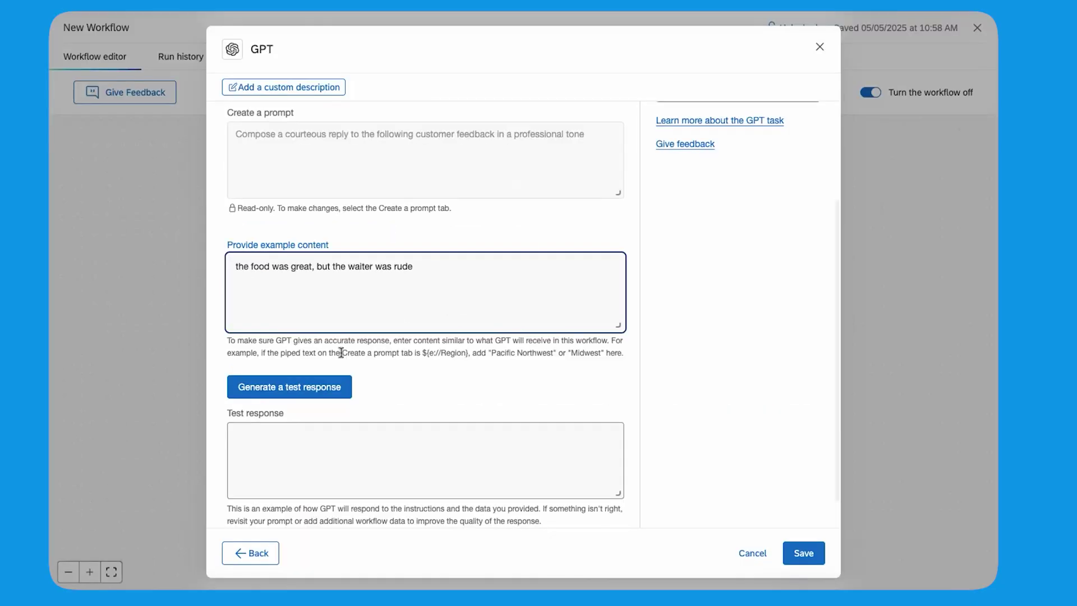
{"action": "left_click", "coordinate": [299, 391]}
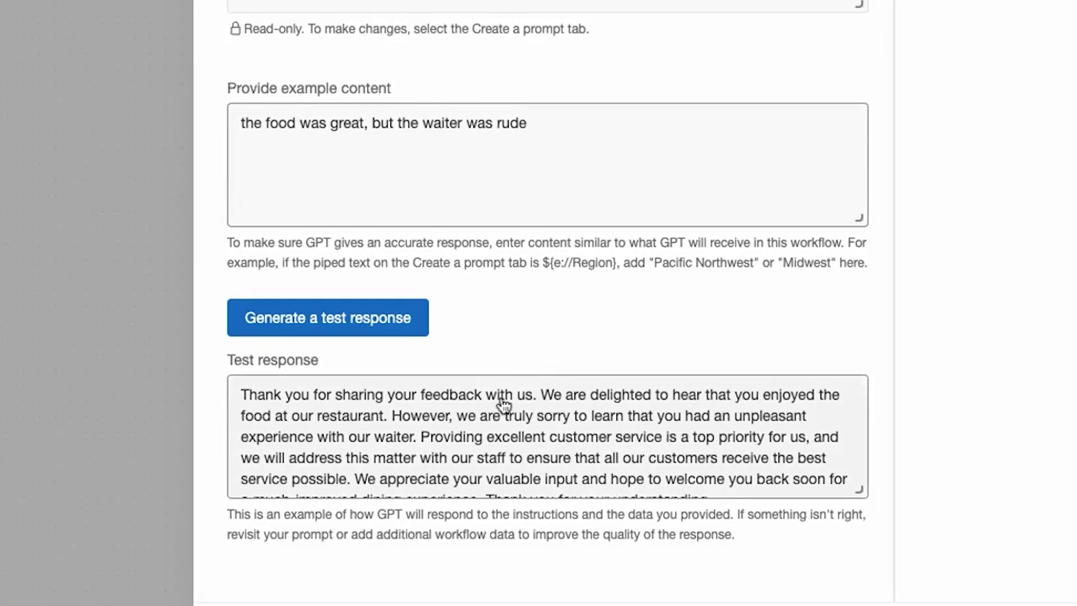
{"action": "scroll", "coordinate": [388, 460], "scroll_direction": "down", "scroll_amount": 1}
{"action": "scroll", "coordinate": [454, 328], "scroll_direction": "up", "scroll_amount": 2}
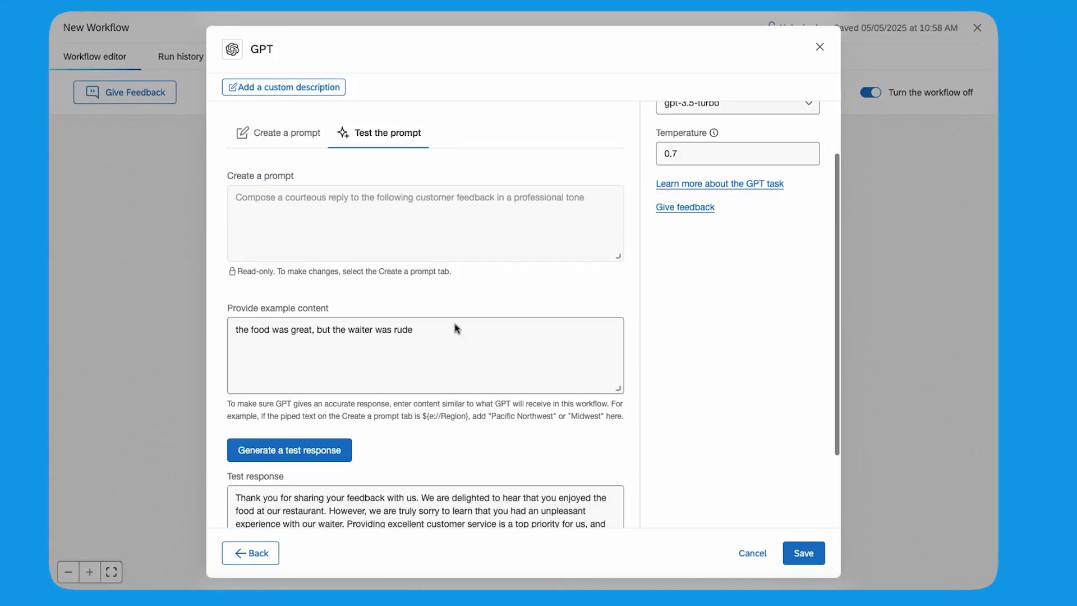
{"action": "scroll", "coordinate": [632, 443], "scroll_direction": "down", "scroll_amount": 2}
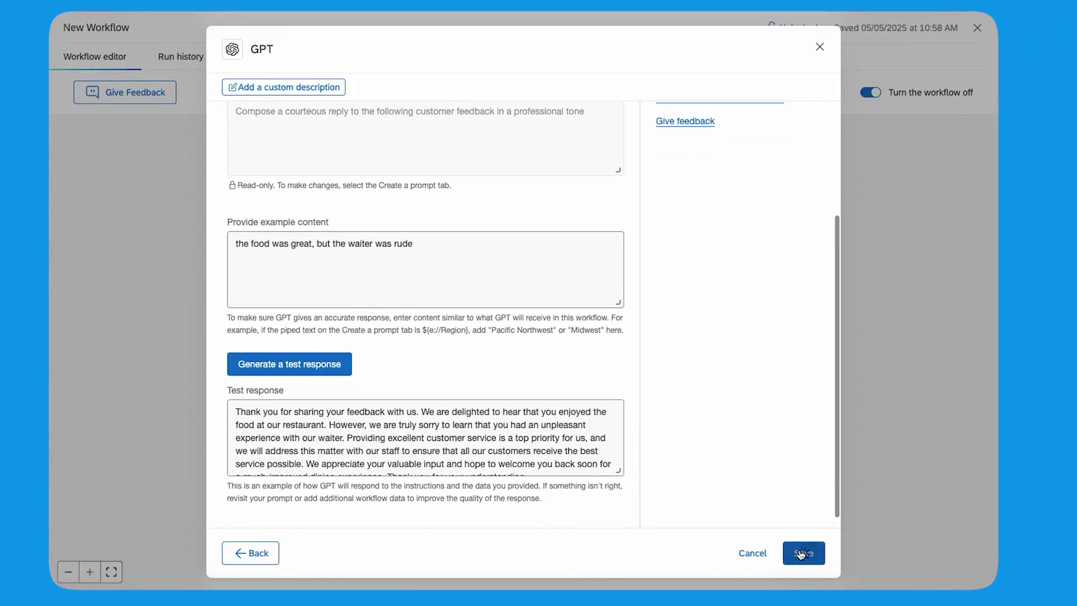
{"action": "left_click", "coordinate": [801, 555]}
Begin adding another workflow step below the saved GPT node.
{"action": "left_click", "coordinate": [523, 300]}
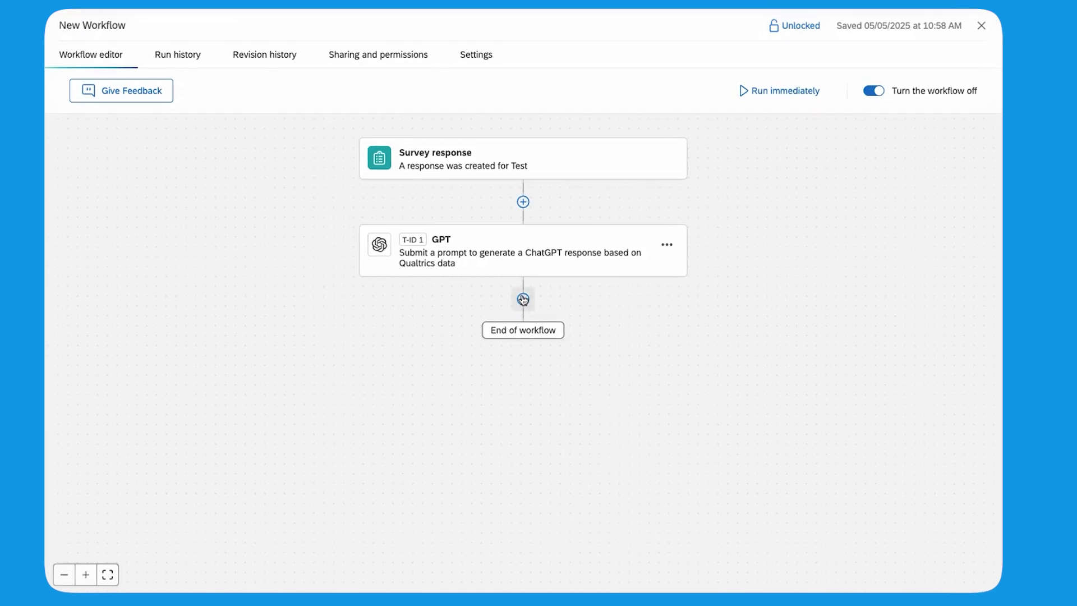